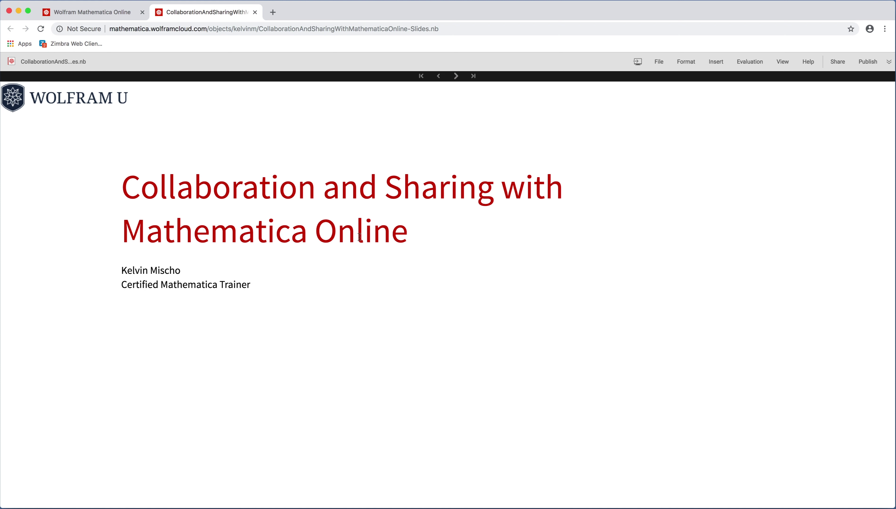
Step: Advance from the title slide to the 'Typical Workflow to Share Projects' slide
{"action": "left_click", "coordinate": [457, 76]}
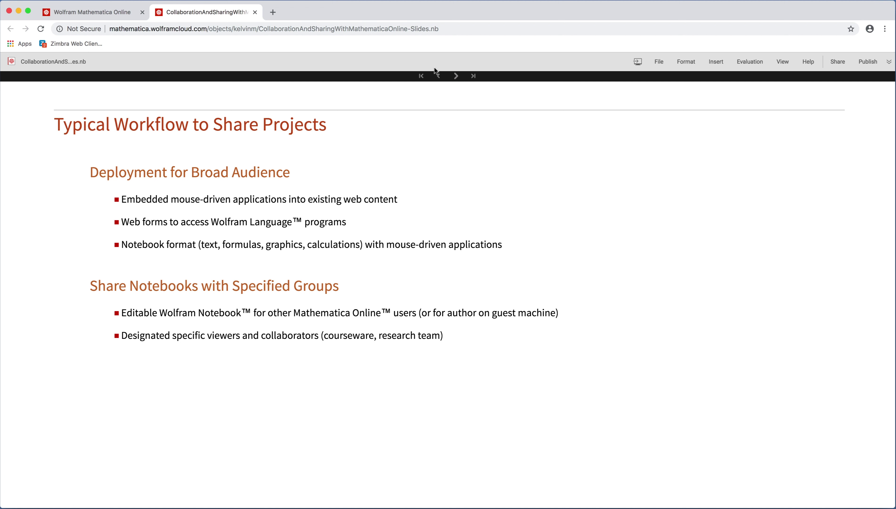
Step: On the 'Model Building in Mathematica' slide, lower the Manipulate blur to sharpen the wolf logo
{"action": "left_click", "coordinate": [456, 76]}
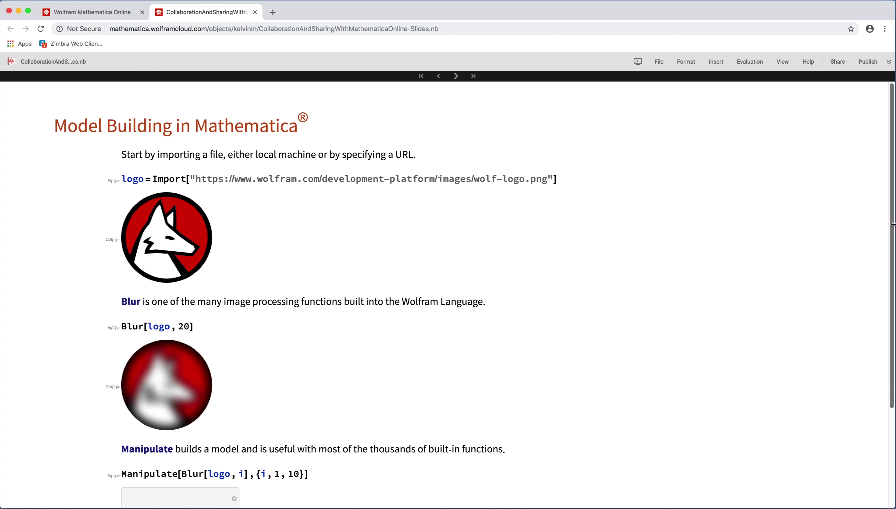
{"action": "scroll", "coordinate": [892, 226], "scroll_direction": "down", "scroll_amount": 5}
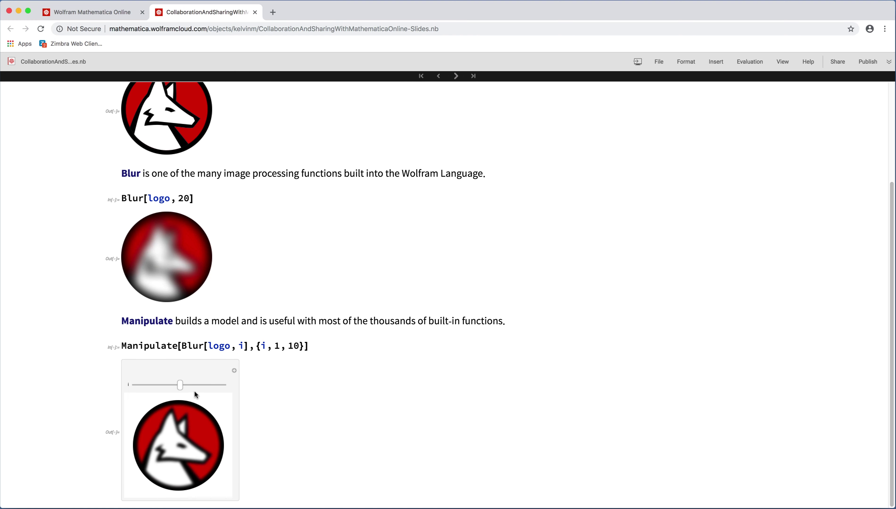
{"action": "mouse_move", "coordinate": [180, 384]}
{"action": "left_mouse_down"}
{"action": "mouse_move", "coordinate": [137, 384]}
{"action": "mouse_move", "coordinate": [223, 385]}
{"action": "mouse_move", "coordinate": [170, 384]}
{"action": "left_mouse_up"}
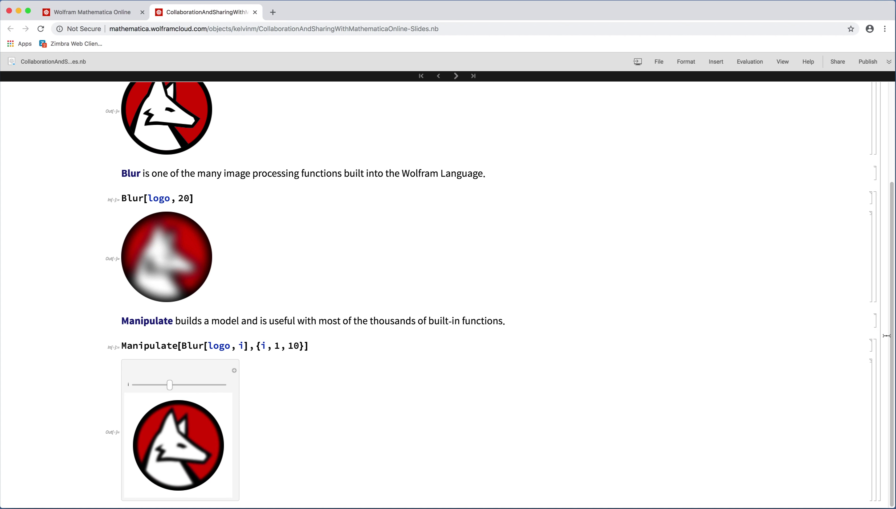
{"action": "scroll", "coordinate": [893, 332], "scroll_direction": "up", "scroll_amount": 1}
{"action": "scroll", "coordinate": [893, 332], "scroll_direction": "up", "scroll_amount": 4}
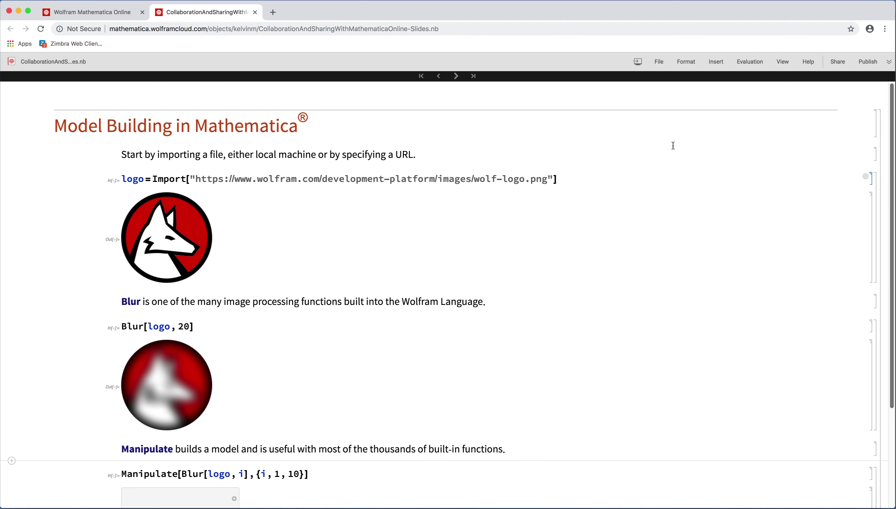
Step: On the web deployment slide, drag the blur slider about two-thirds right to blur the wolf logo
{"action": "left_click", "coordinate": [456, 76]}
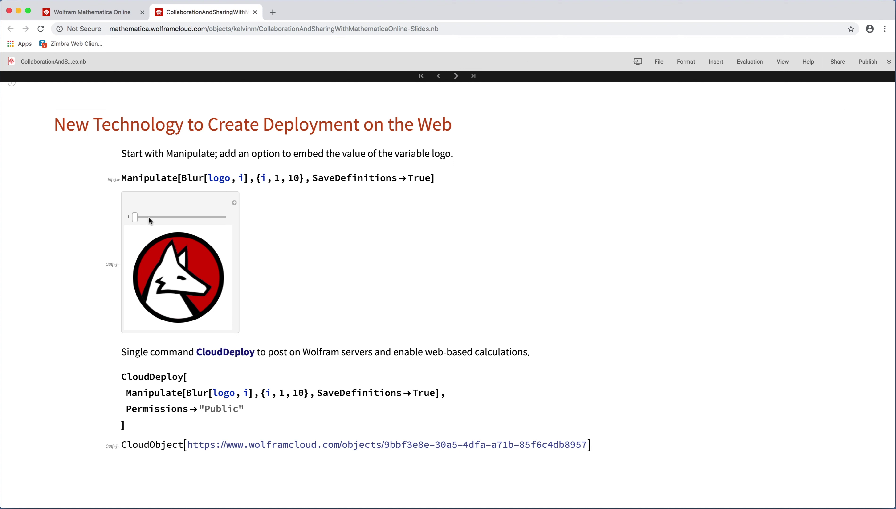
{"action": "left_click_drag", "start_coordinate": [134, 217], "coordinate": [195, 217]}
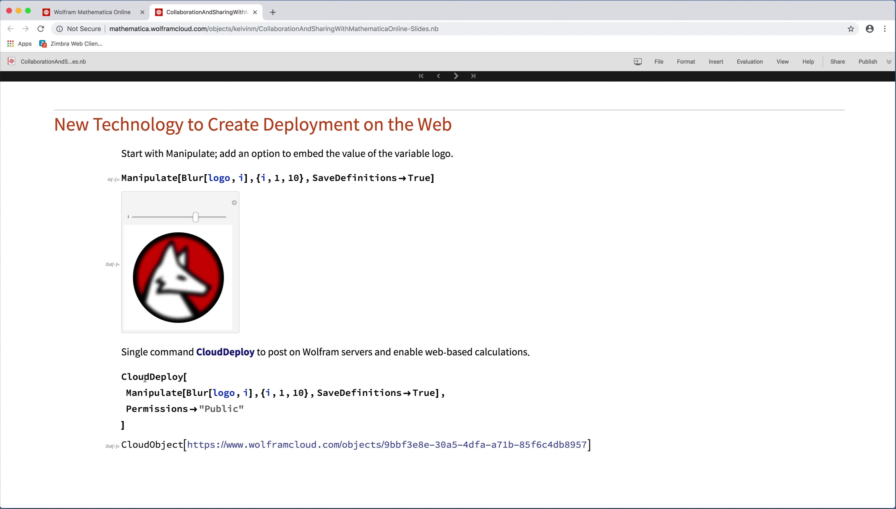
{"action": "mouse_move", "coordinate": [148, 382]}
Step: Open the deployed Manipulate from its CloudObject link and push the slider far right
{"action": "left_click", "coordinate": [286, 445]}
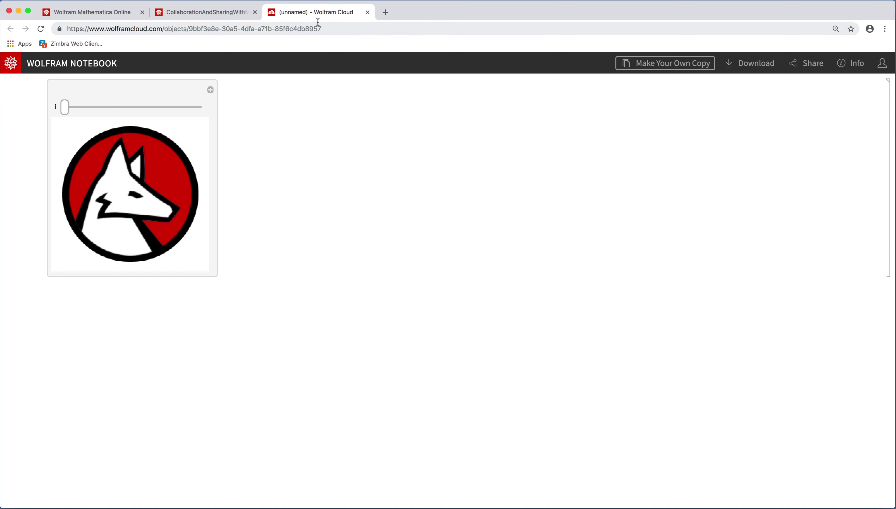
{"action": "left_click_drag", "start_coordinate": [69, 110], "coordinate": [200, 109]}
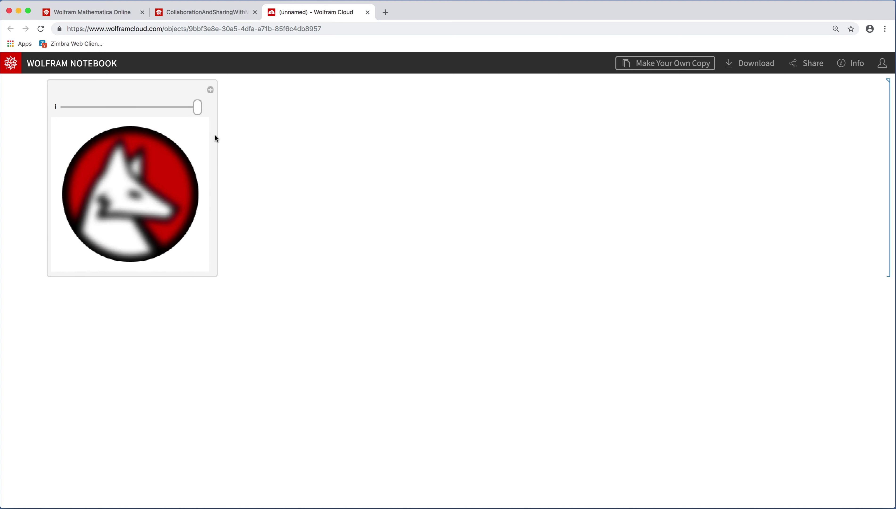
{"action": "left_click", "coordinate": [259, 143]}
{"action": "left_click", "coordinate": [72, 164]}
Step: Close the Wolfram Cloud page and advance to the 'Models on Any Modern Browser' slide
{"action": "left_click", "coordinate": [322, 191]}
{"action": "left_click", "coordinate": [367, 12]}
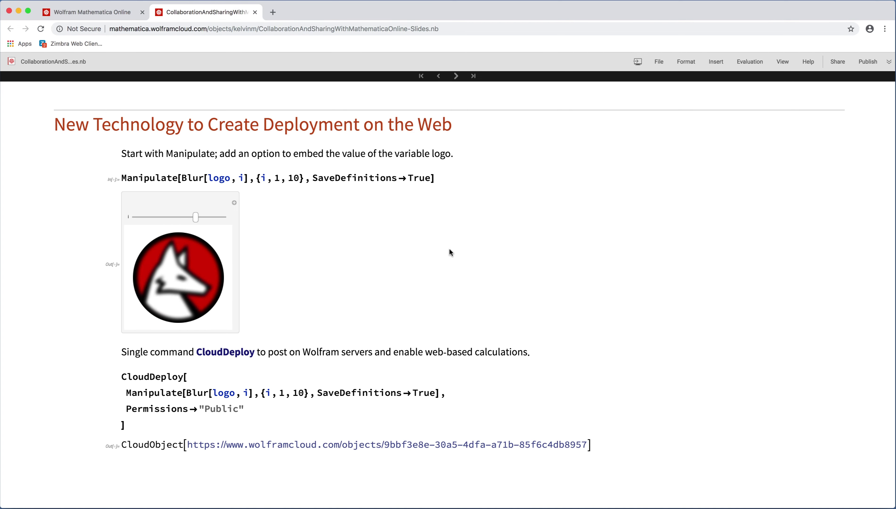
{"action": "left_click", "coordinate": [456, 76]}
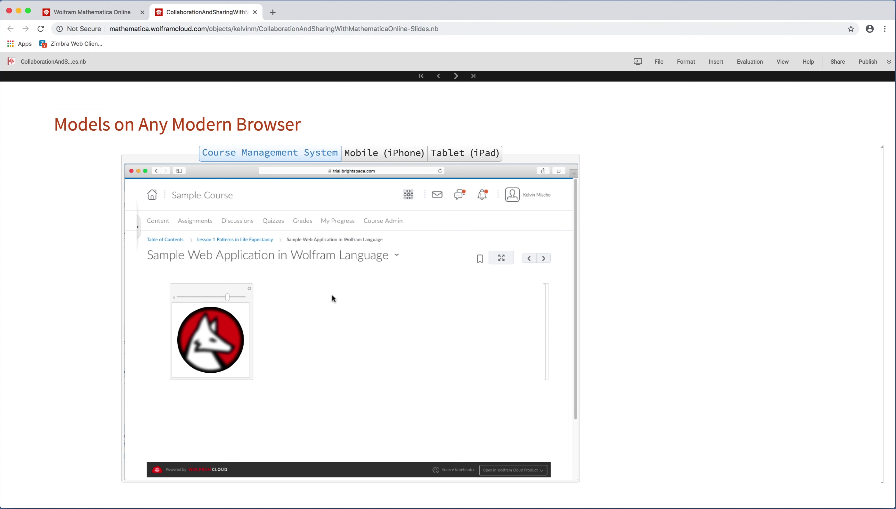
Step: Show the model on iPhone and iPad, then return to the Course Management System view
{"action": "left_click", "coordinate": [382, 153]}
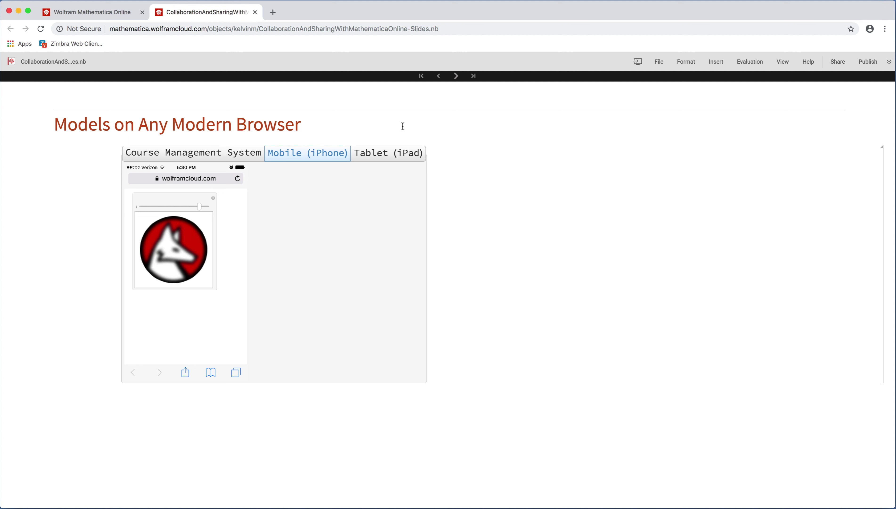
{"action": "left_click", "coordinate": [399, 152]}
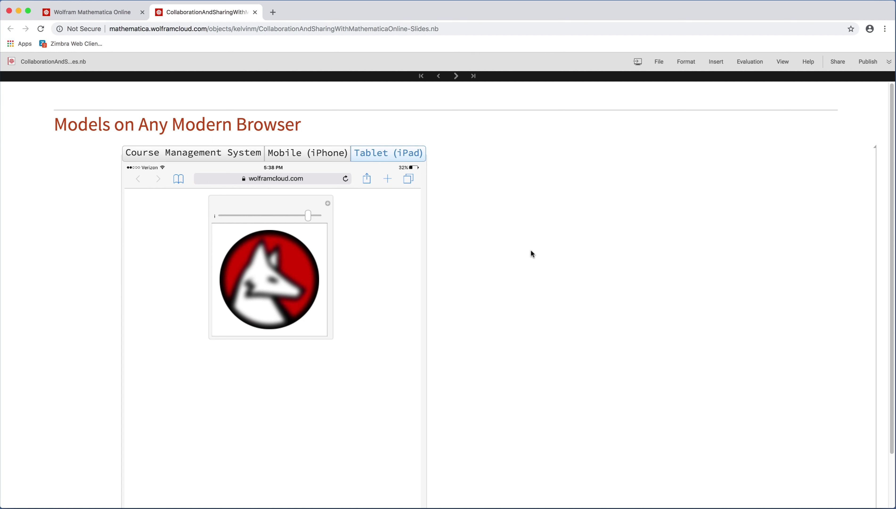
{"action": "left_click", "coordinate": [235, 155]}
Step: Advance to the 'Web Forms to Expand Deployment' slide with its two FormPage examples
{"action": "left_click", "coordinate": [456, 76]}
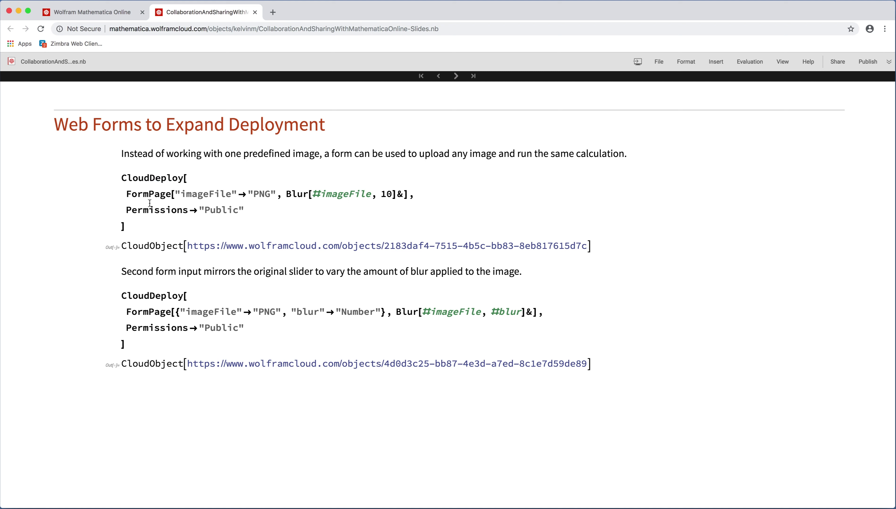
{"action": "mouse_move", "coordinate": [139, 201]}
Step: Open the second FormPage deployment, upload the wolf logo, set blur to 8 and submit
{"action": "left_click", "coordinate": [379, 367]}
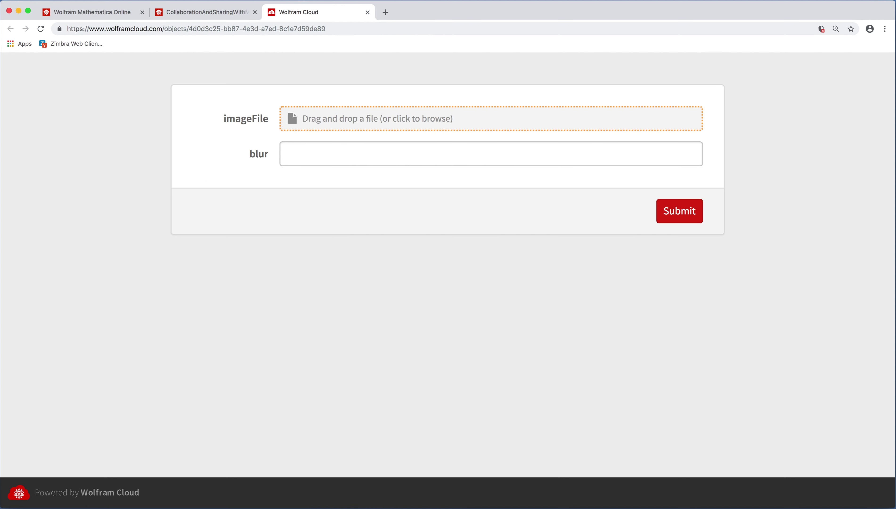
{"action": "left_click_drag", "start_coordinate": [745, 249], "coordinate": [398, 117]}
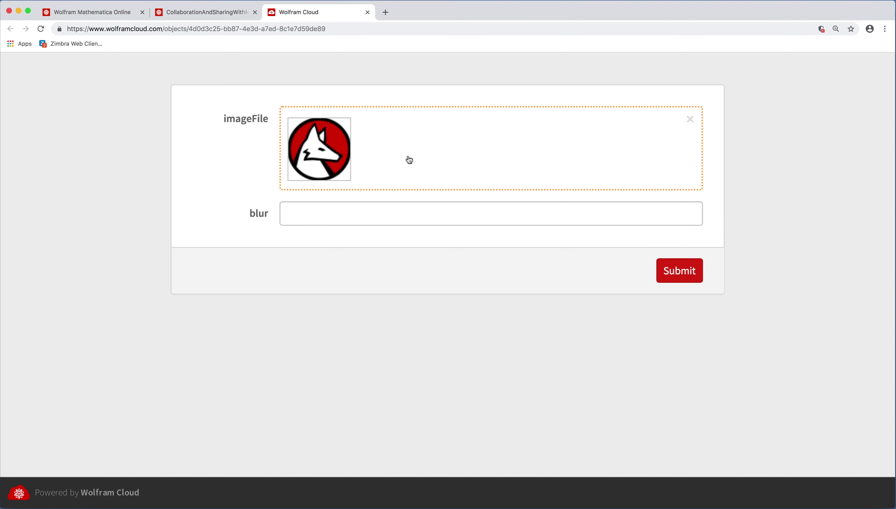
{"action": "left_click", "coordinate": [346, 203]}
{"action": "type", "text": "8"}
{"action": "left_click", "coordinate": [692, 277]}
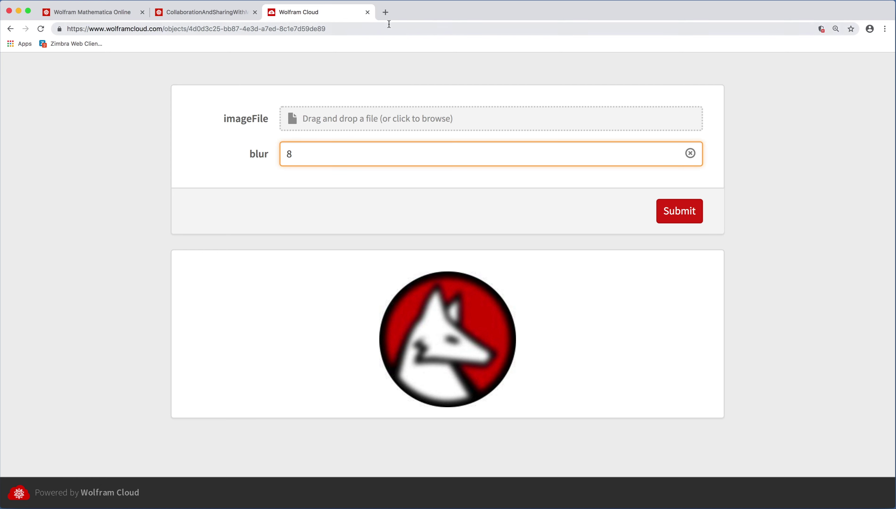
Step: Return to the slides, advance to 'Web Form Deployments Are Flexible' and open its Histogram form
{"action": "left_click", "coordinate": [367, 13]}
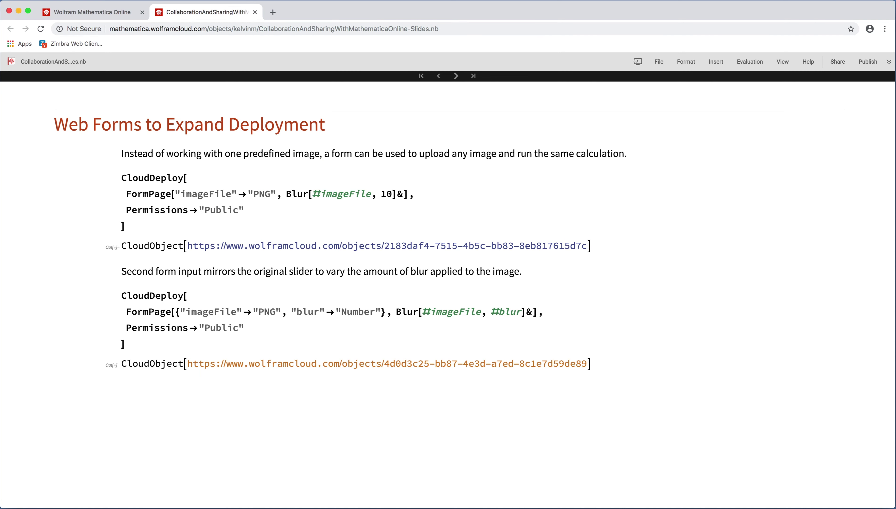
{"action": "left_click", "coordinate": [455, 76]}
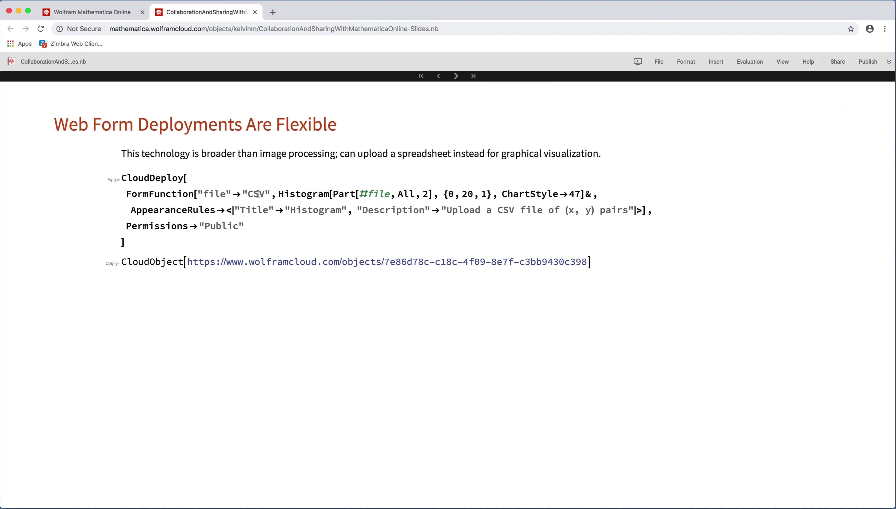
{"action": "left_click", "coordinate": [368, 266]}
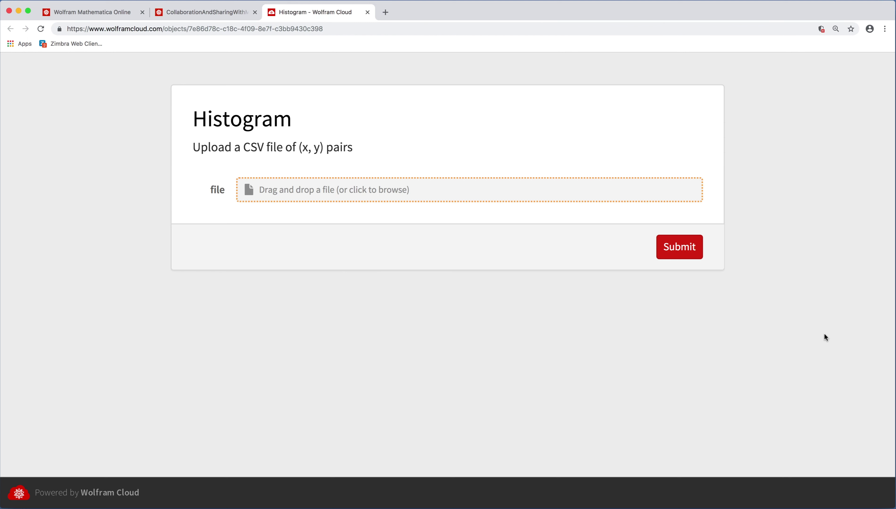
Step: Upload the CSV of (x, y) pairs, submit to view the coloured histogram, then close the tab
{"action": "left_click_drag", "start_coordinate": [871, 179], "coordinate": [401, 191]}
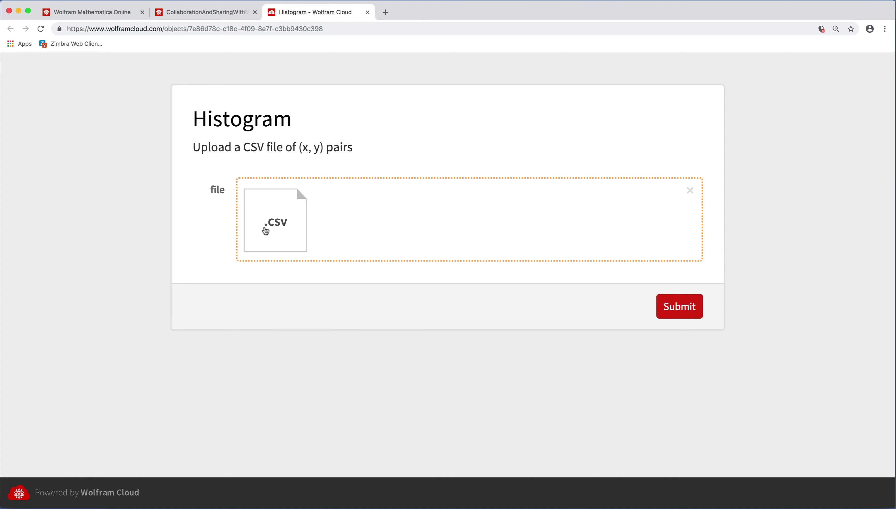
{"action": "left_click", "coordinate": [677, 313]}
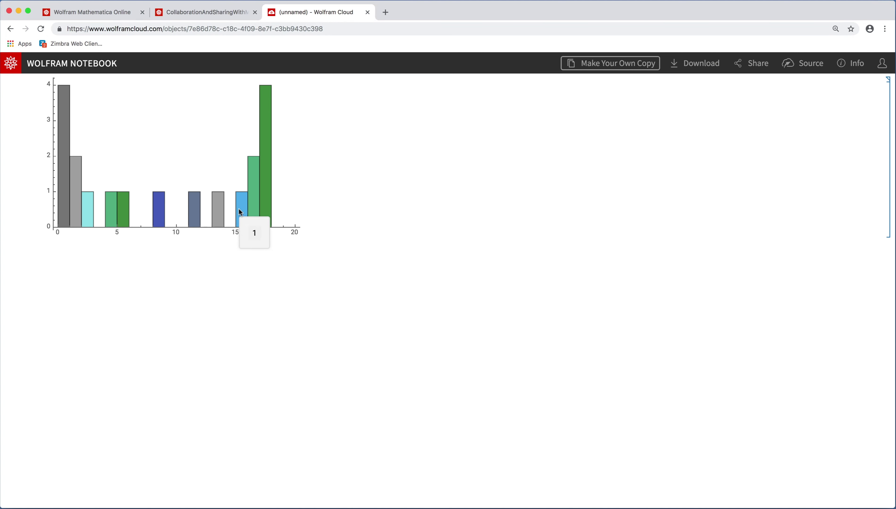
{"action": "mouse_move", "coordinate": [265, 203]}
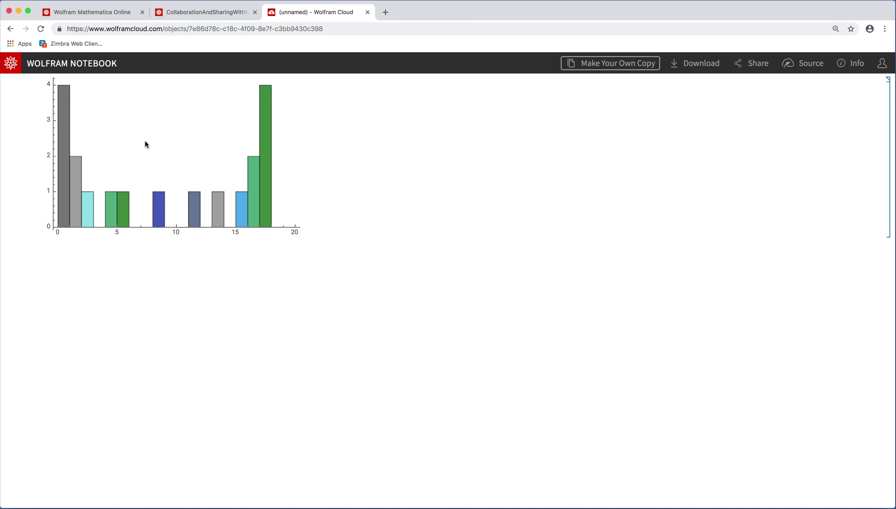
{"action": "left_click", "coordinate": [368, 13]}
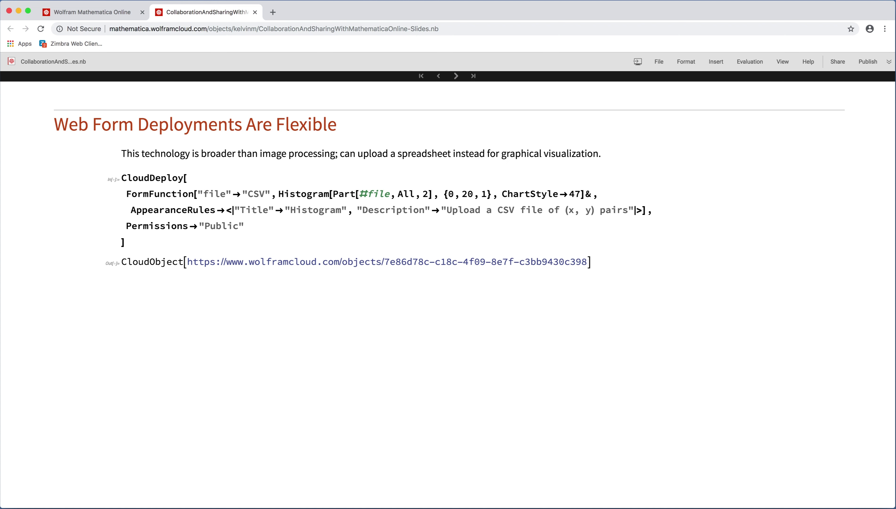
Step: Advance to the 'Deployment with Real-World (Wolfram Language) Program' slide
{"action": "left_click", "coordinate": [455, 76]}
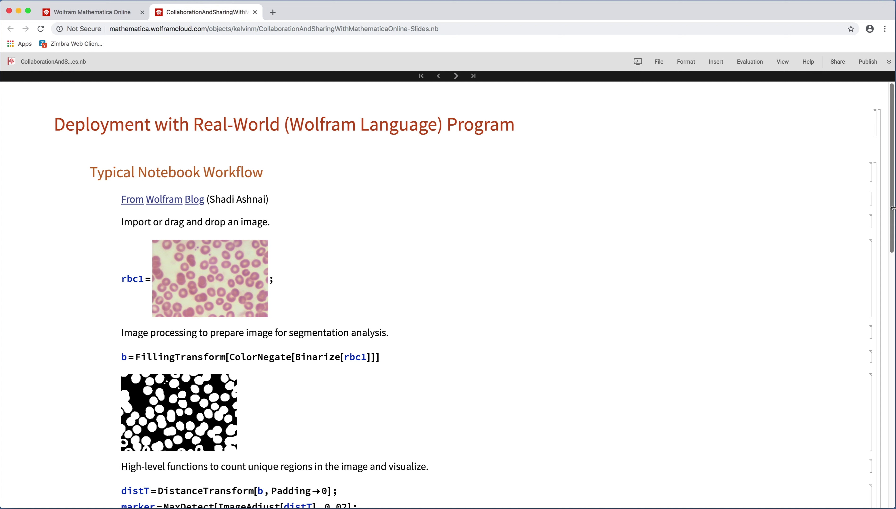
Step: Review the blood-cell segmentation workflow, then advance to 'Same Program in Deployed Web Application'
{"action": "scroll", "coordinate": [893, 210], "scroll_direction": "down", "scroll_amount": 10}
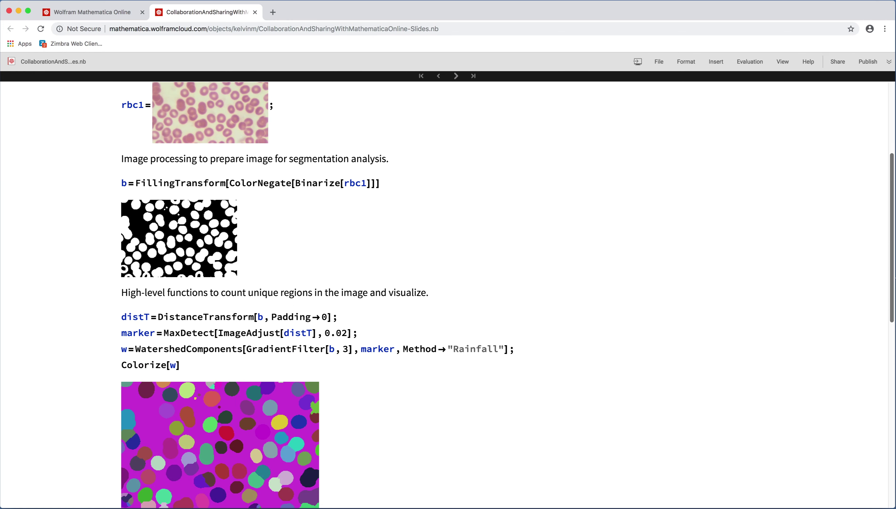
{"action": "scroll", "coordinate": [507, 295], "scroll_direction": "down", "scroll_amount": 9}
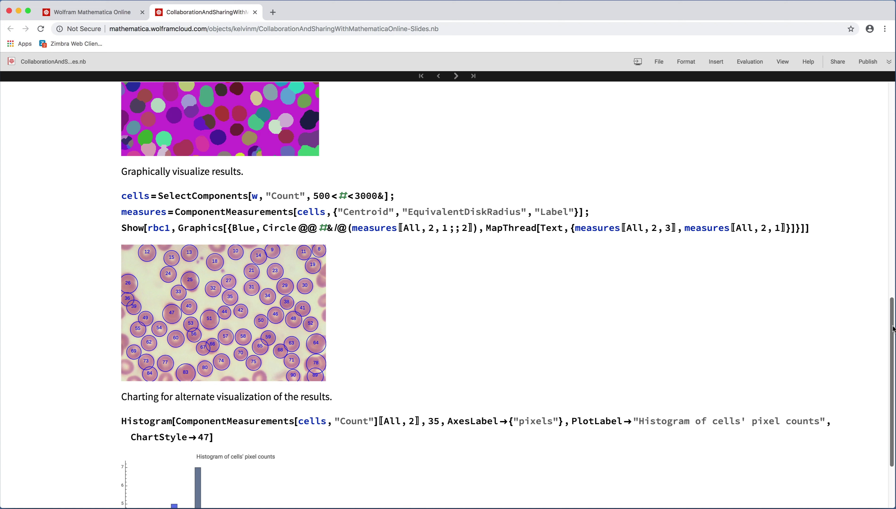
{"action": "scroll", "coordinate": [892, 327], "scroll_direction": "down", "scroll_amount": 5}
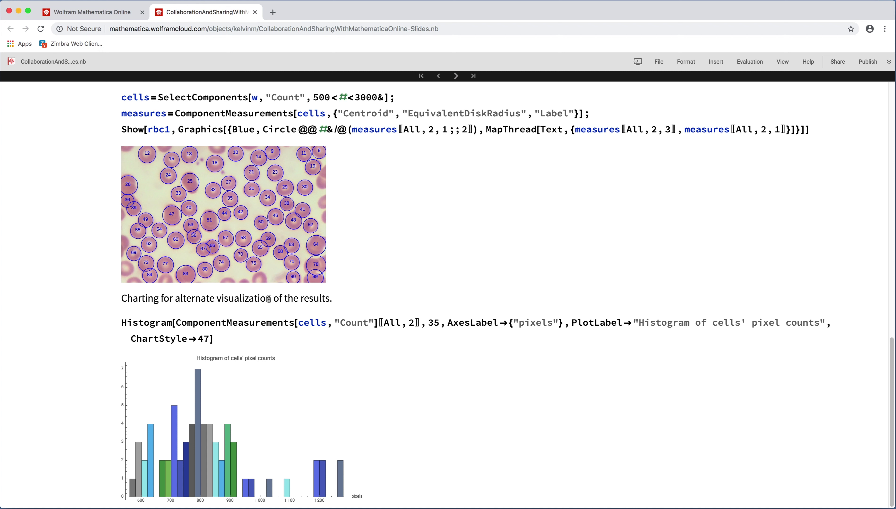
{"action": "left_click_drag", "start_coordinate": [893, 423], "coordinate": [863, 168]}
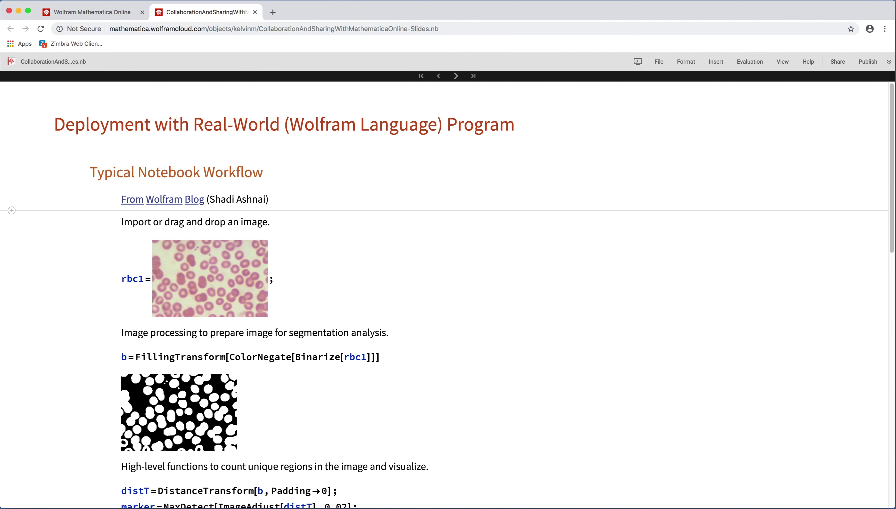
{"action": "left_click", "coordinate": [457, 76]}
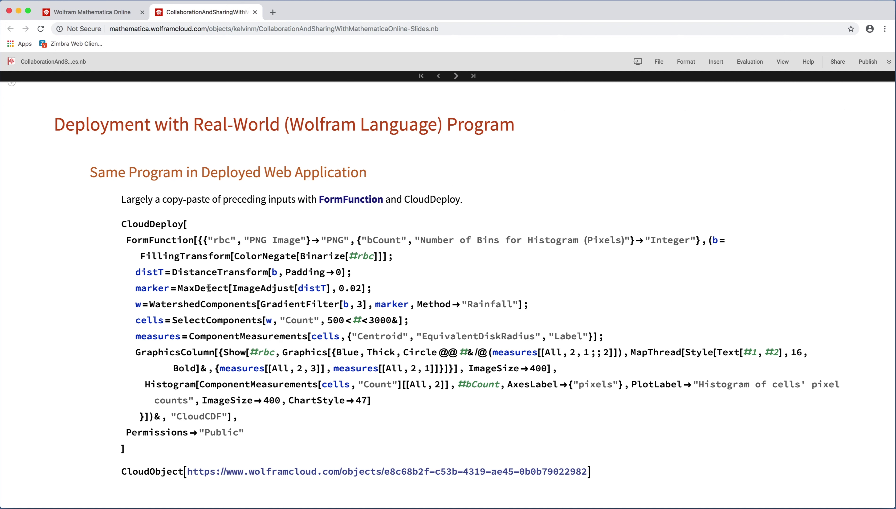
Step: Open the deployed blood-cell form from its CloudObject URL in a new tab
{"action": "mouse_move", "coordinate": [173, 262]}
{"action": "mouse_move", "coordinate": [169, 242]}
{"action": "left_click", "coordinate": [469, 473]}
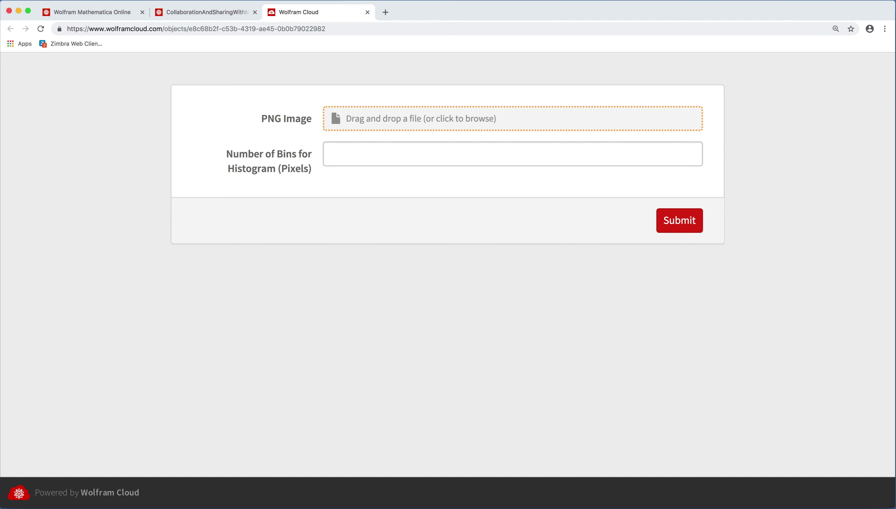
Step: Load the cell PNG into the form and set Number of Bins to 30
{"action": "left_click_drag", "start_coordinate": [785, 142], "coordinate": [408, 119]}
{"action": "left_click", "coordinate": [364, 211]}
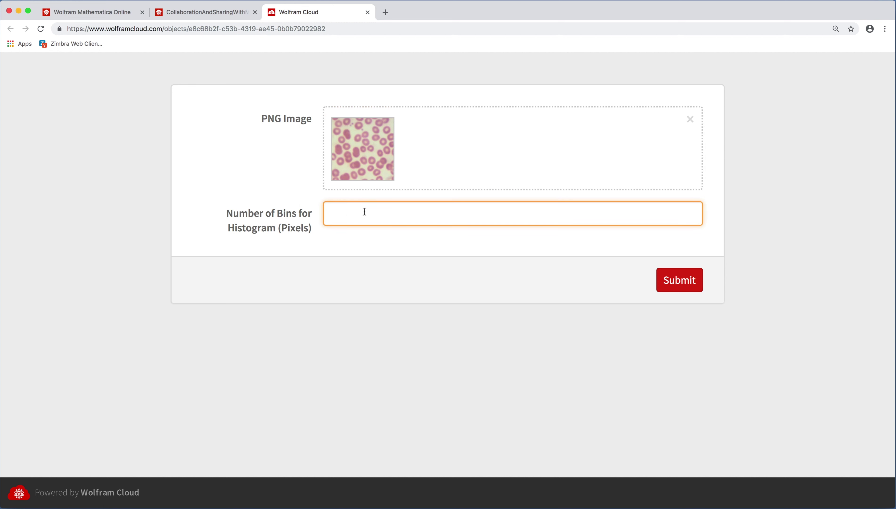
{"action": "type", "text": "30"}
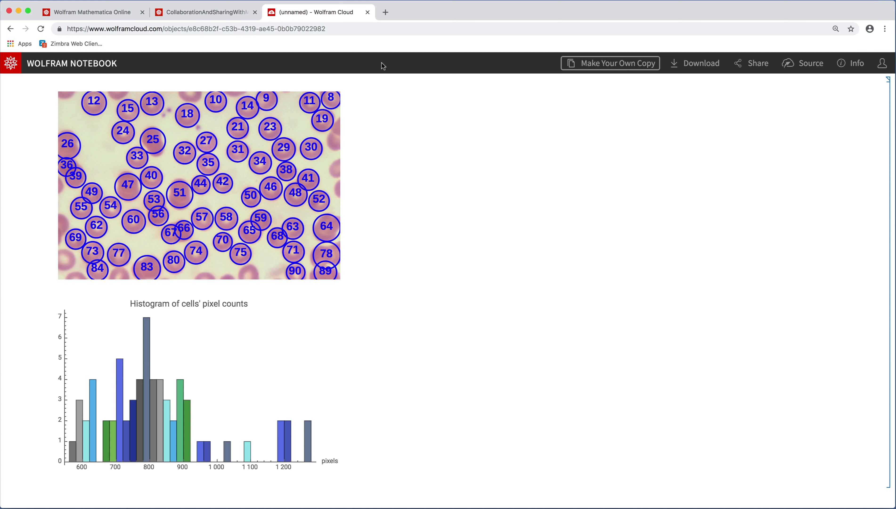
Step: Close the form results tab and continue to the Create an Instant API slide
{"action": "left_click", "coordinate": [368, 12]}
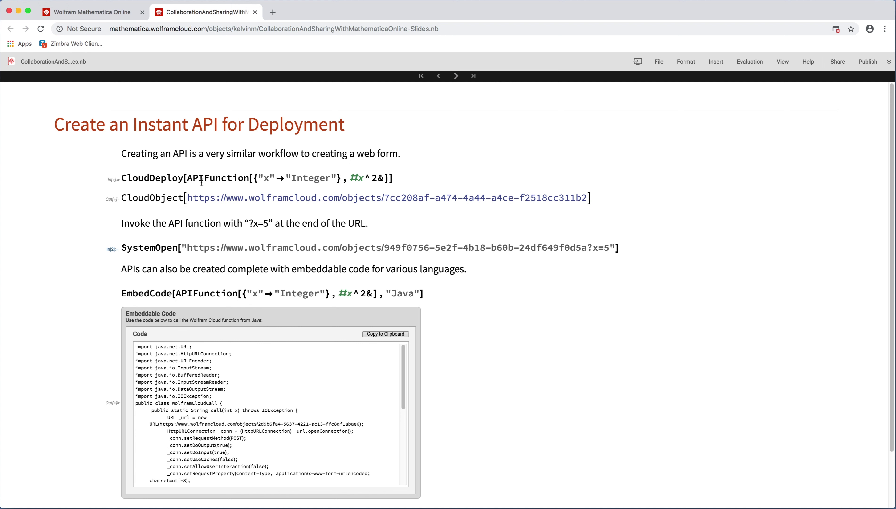
{"action": "mouse_move", "coordinate": [210, 181]}
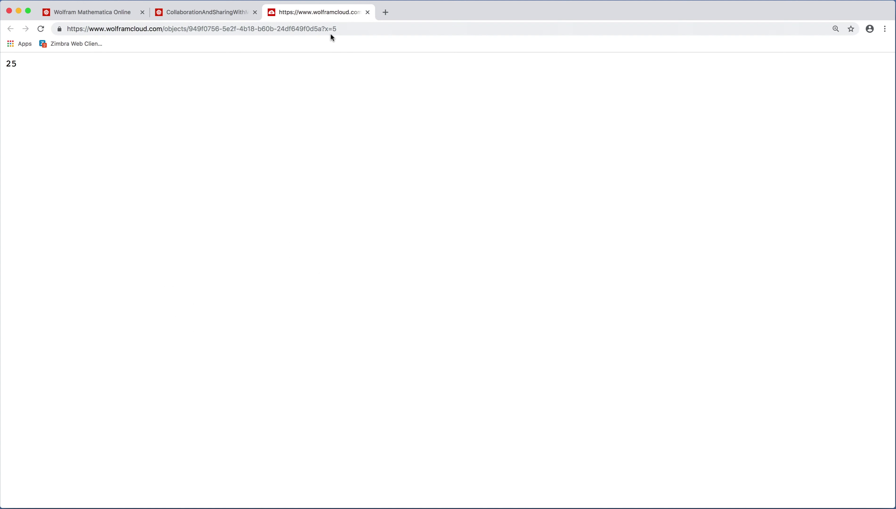
Step: Close the API result tab and review the EmbedCode output on the API slide
{"action": "left_click", "coordinate": [368, 12]}
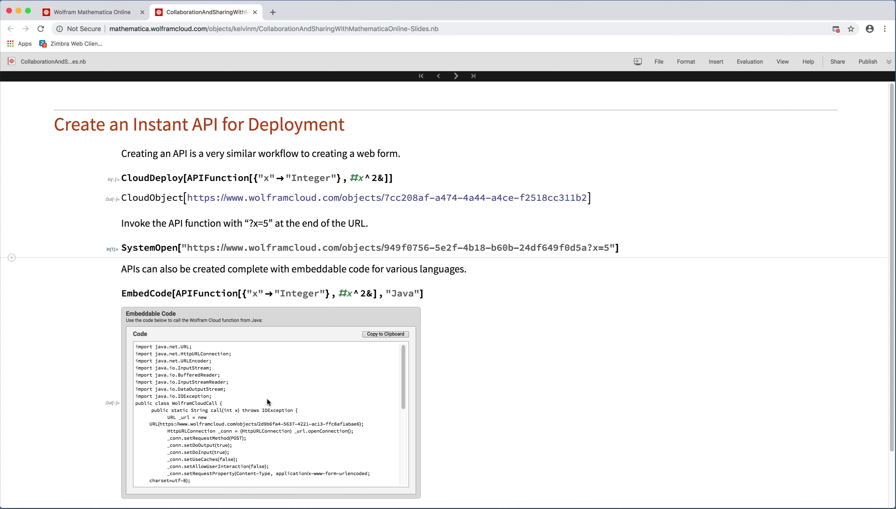
{"action": "left_click", "coordinate": [444, 291]}
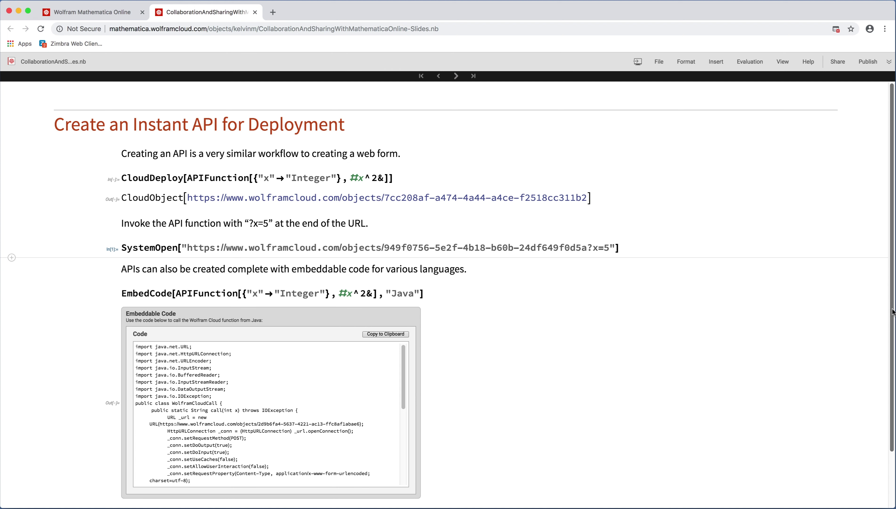
{"action": "scroll", "coordinate": [891, 312], "scroll_direction": "down", "scroll_amount": 3}
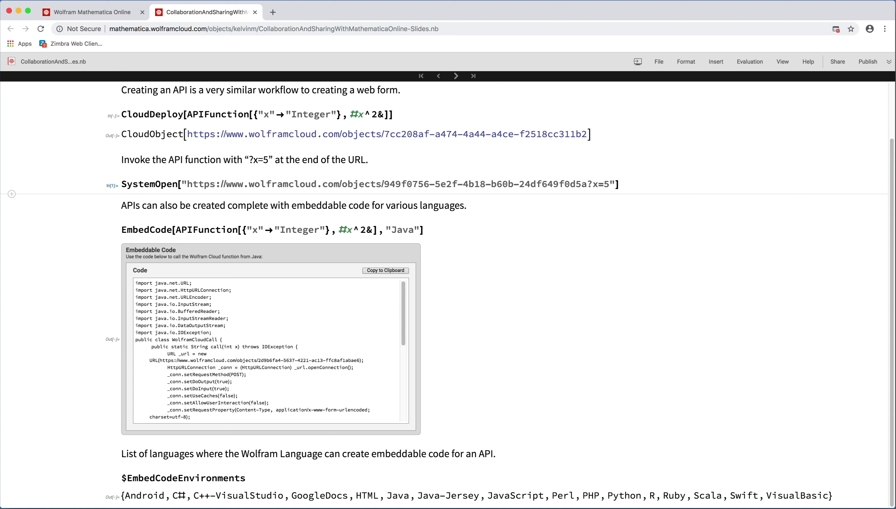
{"action": "scroll", "coordinate": [448, 284], "scroll_direction": "up", "scroll_amount": 3}
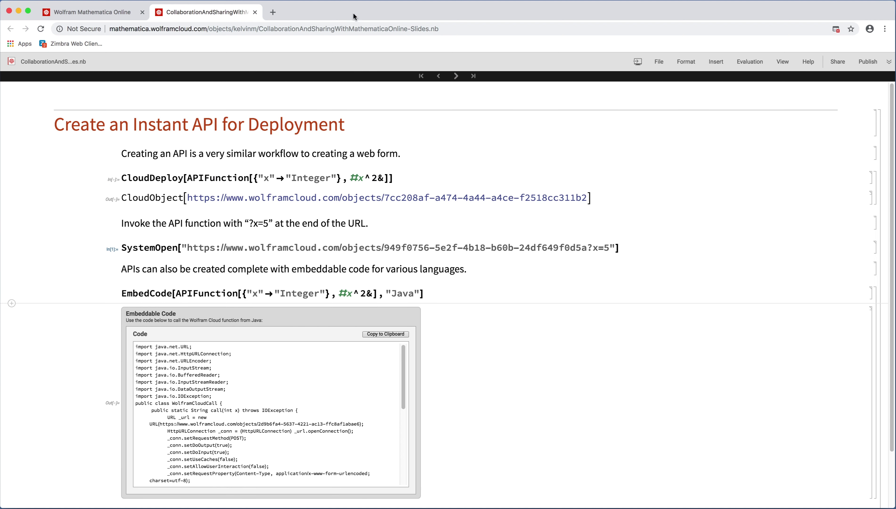
Step: Go to Deploying Full Notebooks and open the published Central Limit Theorem notebook
{"action": "left_click", "coordinate": [455, 76]}
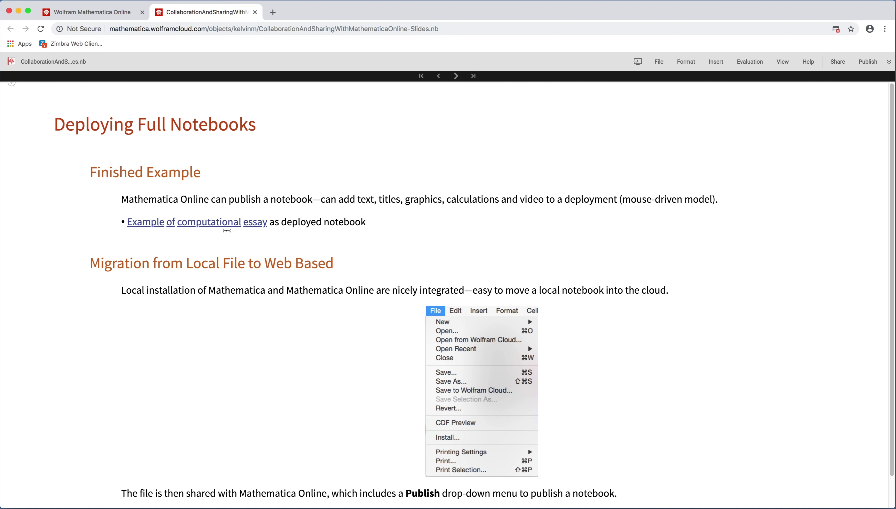
{"action": "left_click", "coordinate": [217, 225]}
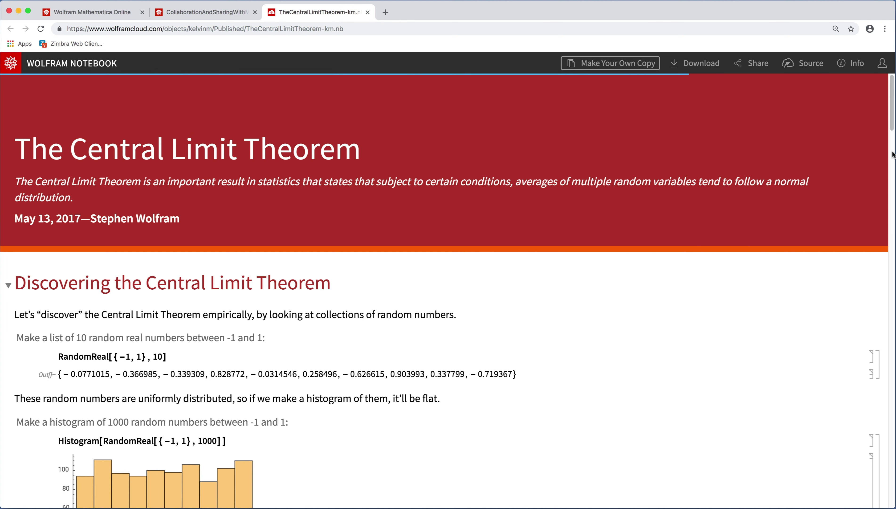
{"action": "scroll", "coordinate": [893, 128], "scroll_direction": "down", "scroll_amount": 5}
{"action": "scroll", "coordinate": [894, 153], "scroll_direction": "down", "scroll_amount": 10}
{"action": "scroll", "coordinate": [893, 180], "scroll_direction": "down", "scroll_amount": 1}
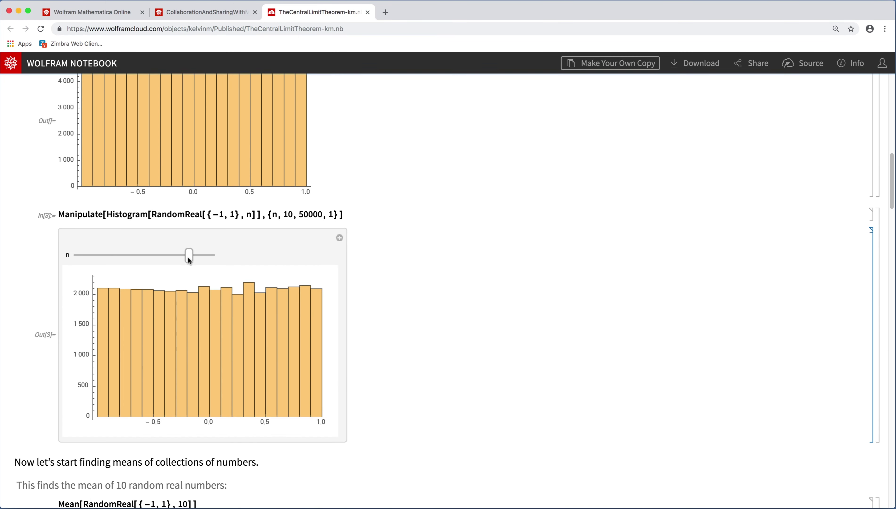
Step: Lower the n slider to reshape the histogram, then close the published notebook
{"action": "left_click_drag", "start_coordinate": [189, 255], "coordinate": [113, 259]}
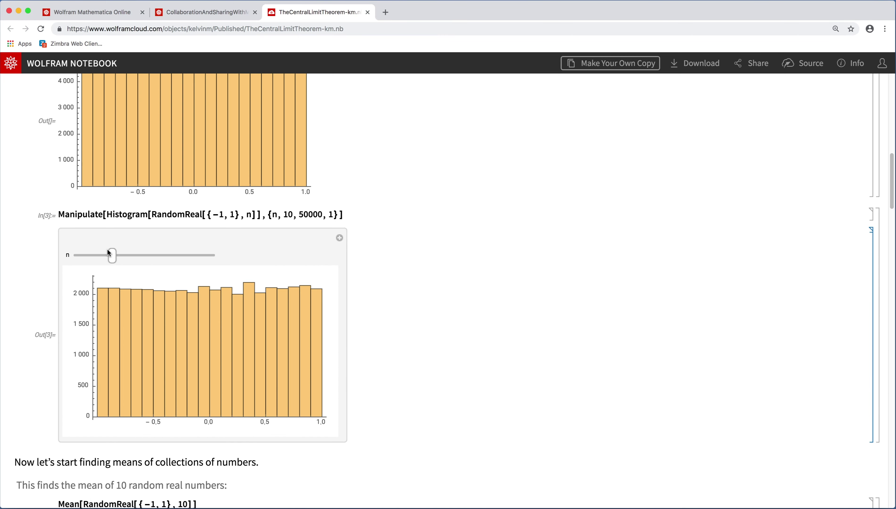
{"action": "left_click_drag", "start_coordinate": [95, 253], "coordinate": [143, 256]}
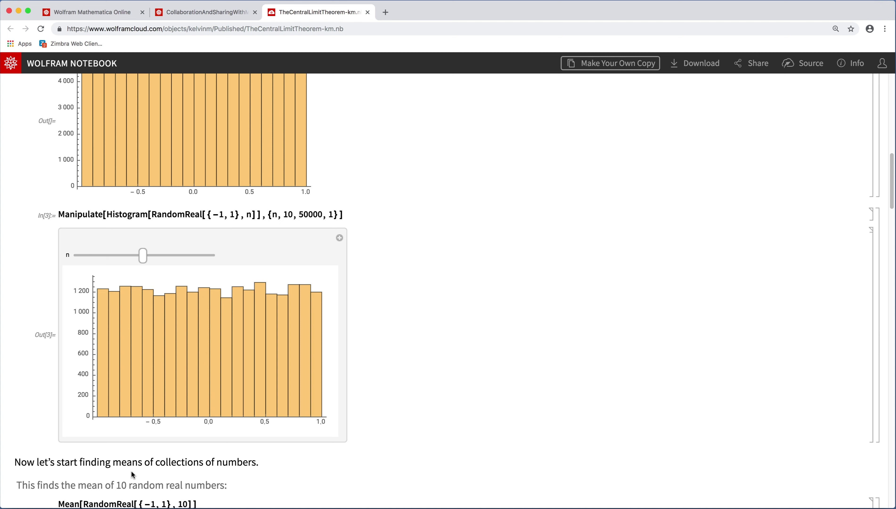
{"action": "left_click", "coordinate": [368, 12]}
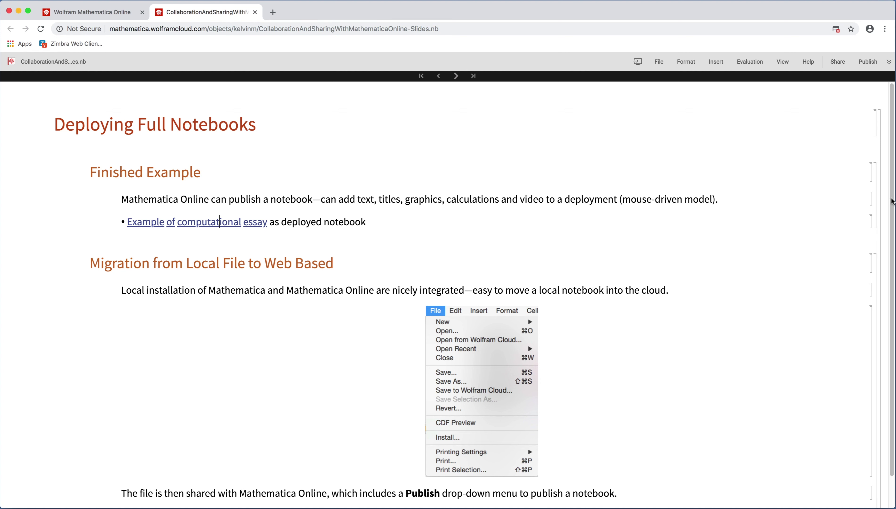
{"action": "scroll", "coordinate": [891, 200], "scroll_direction": "down", "scroll_amount": 2}
{"action": "left_click", "coordinate": [219, 189]}
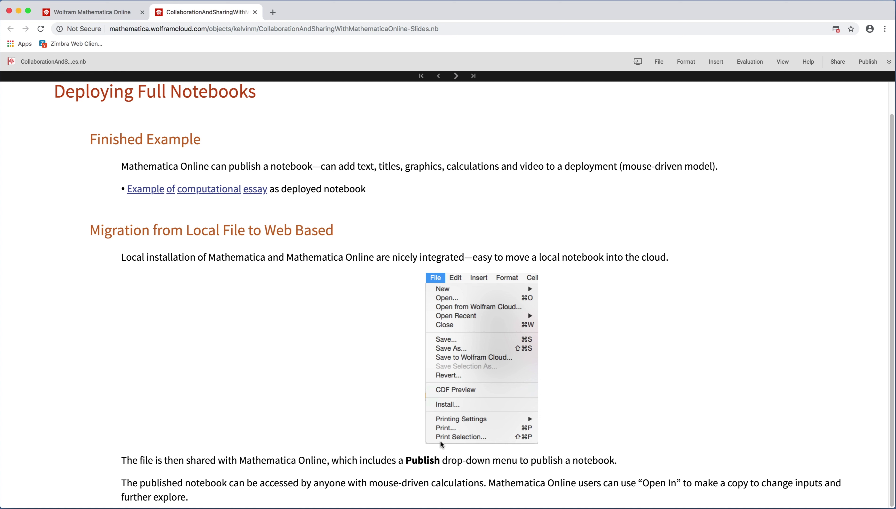
{"action": "left_click", "coordinate": [868, 61]}
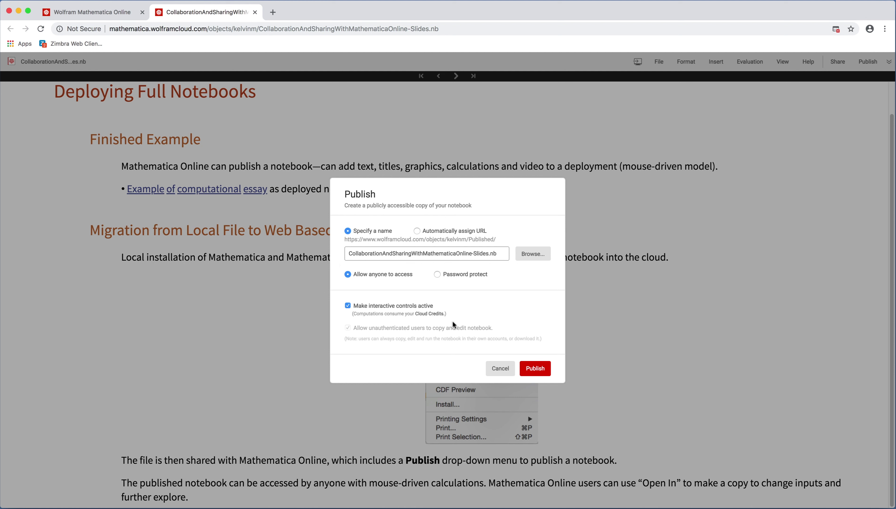
{"action": "left_click", "coordinate": [496, 368]}
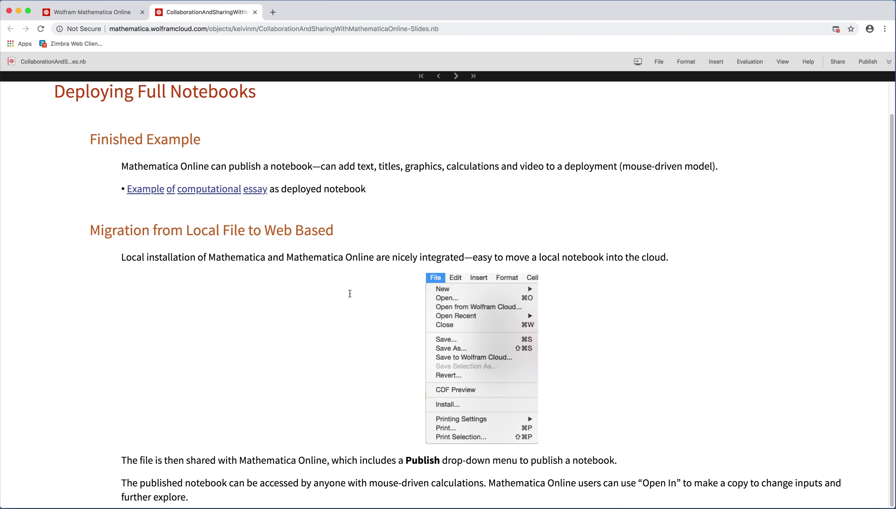
{"action": "scroll", "coordinate": [893, 159], "scroll_direction": "up", "scroll_amount": 2}
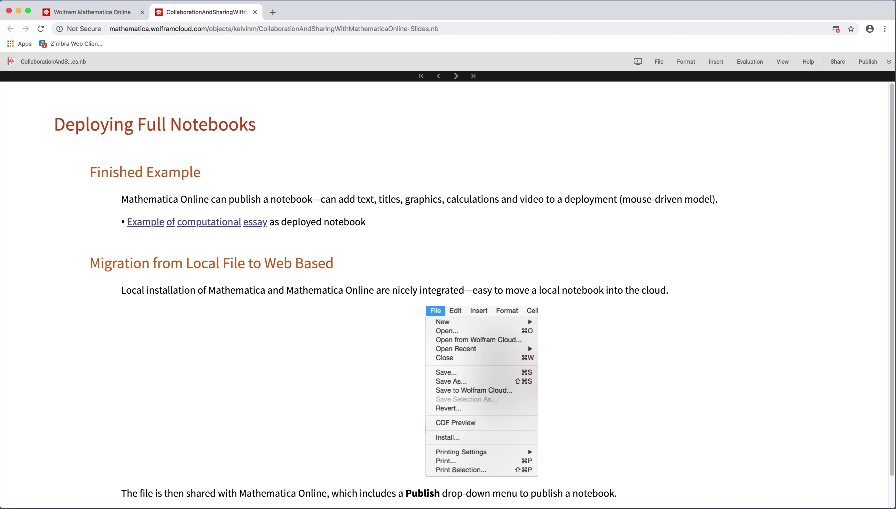
Step: Advance to Collaboration with Full Notebooks and select CreatePermissionsGroup in the first input
{"action": "left_click", "coordinate": [456, 76]}
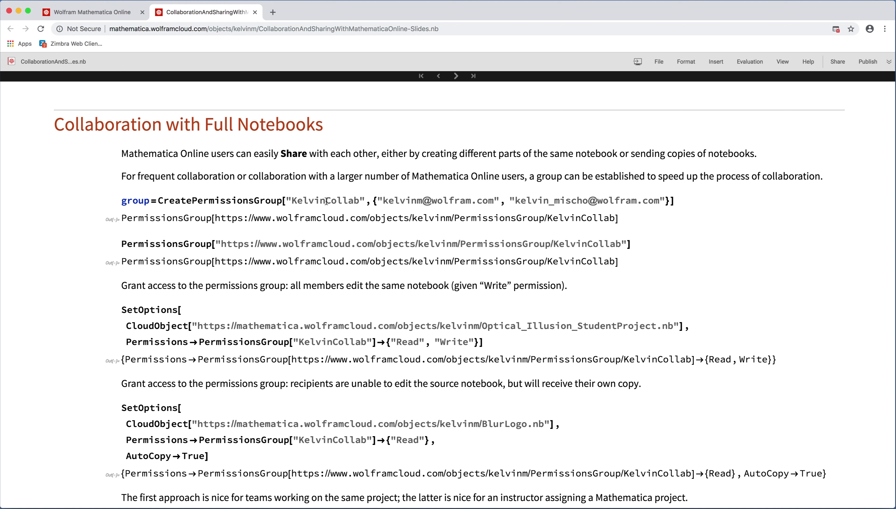
{"action": "left_click", "coordinate": [220, 200]}
{"action": "left_click", "coordinate": [835, 62]}
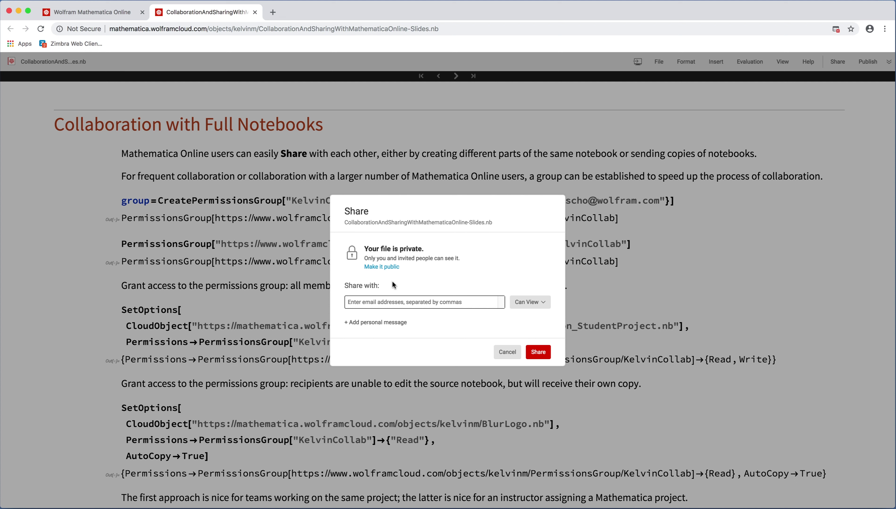
{"action": "left_click", "coordinate": [397, 305]}
{"action": "left_click", "coordinate": [507, 351]}
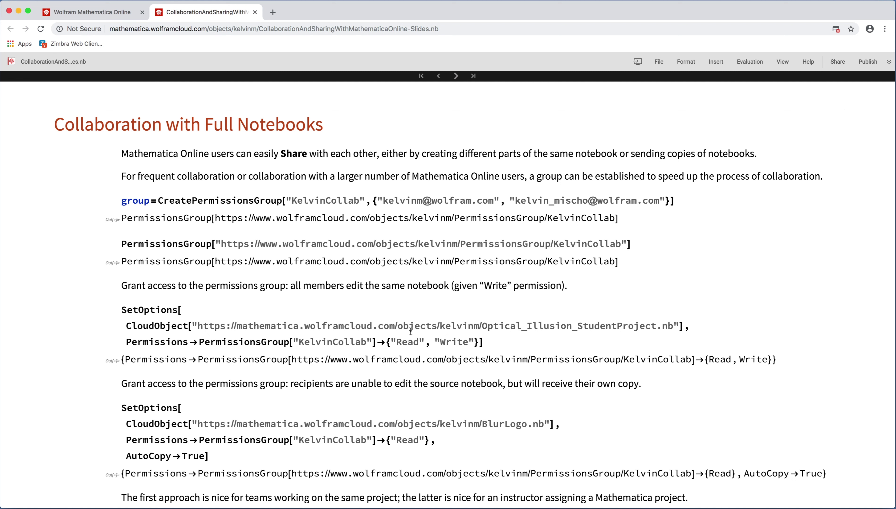
{"action": "left_click_drag", "start_coordinate": [489, 326], "coordinate": [662, 326]}
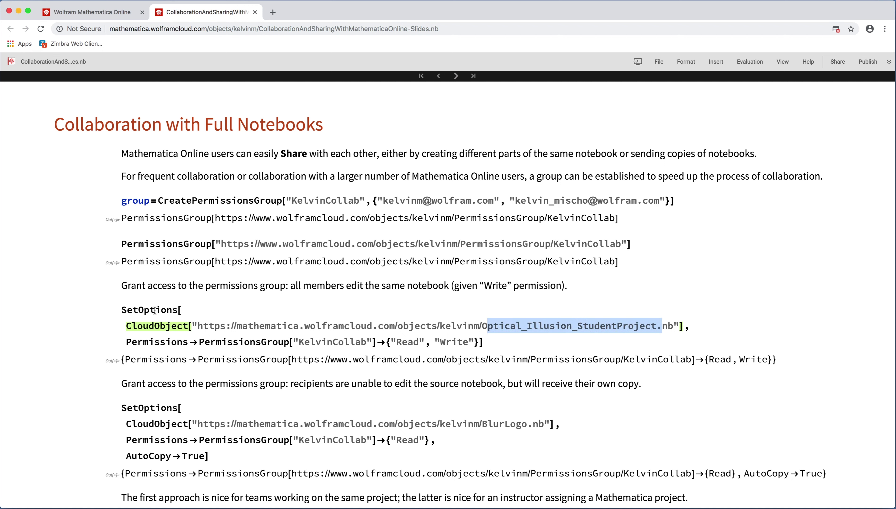
{"action": "mouse_move", "coordinate": [166, 340]}
{"action": "mouse_move", "coordinate": [243, 203]}
{"action": "left_click", "coordinate": [453, 339]}
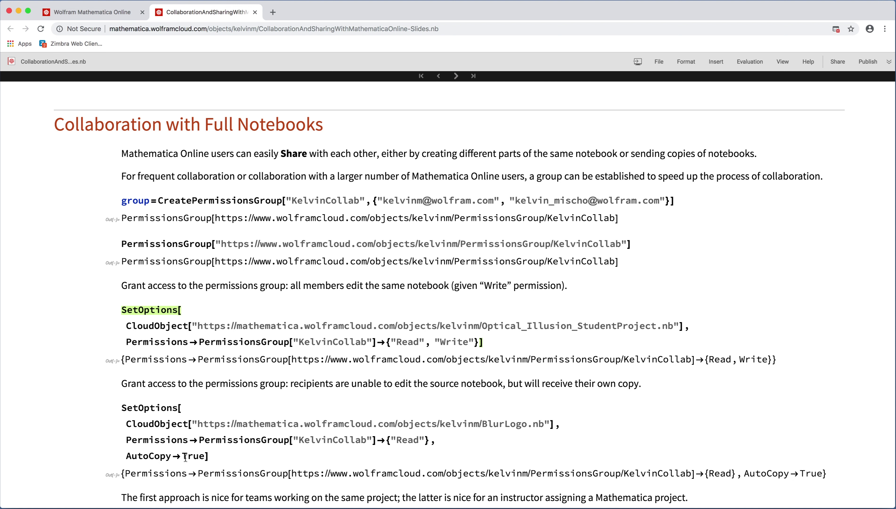
Step: View the CloudShare example sharing Optical_Illusion_StudentProject.nb with another user
{"action": "mouse_move", "coordinate": [185, 458]}
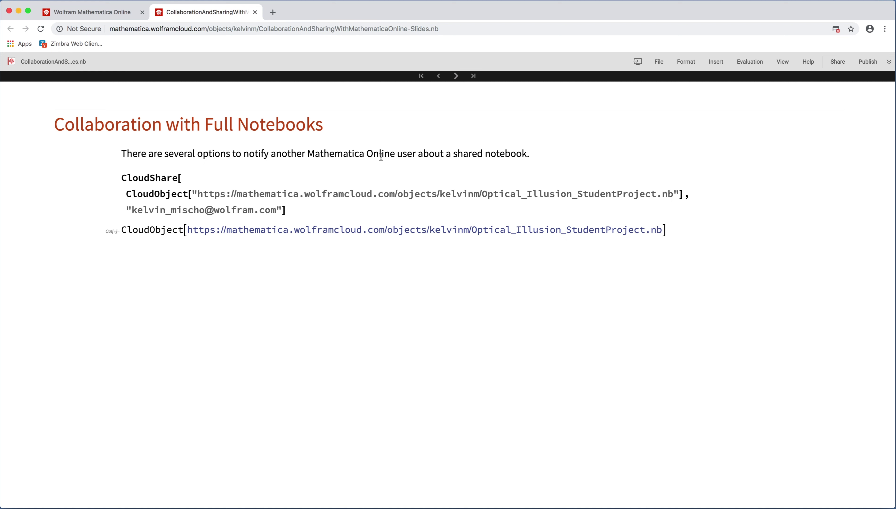
Step: Advance to the slide with the share-notification e-mail and SendMail documentation
{"action": "left_click", "coordinate": [456, 76]}
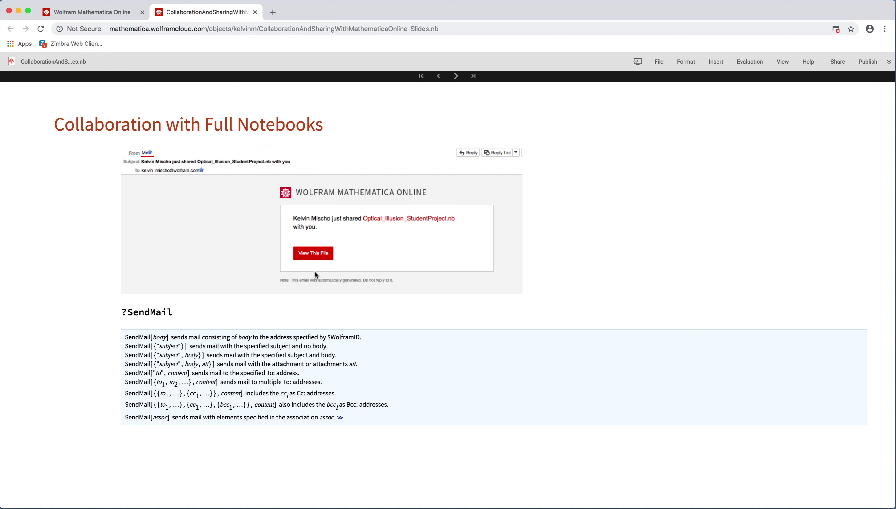
Step: Advance the slideshow to the final Conclusion slide on browser-based workflows
{"action": "left_click", "coordinate": [455, 76]}
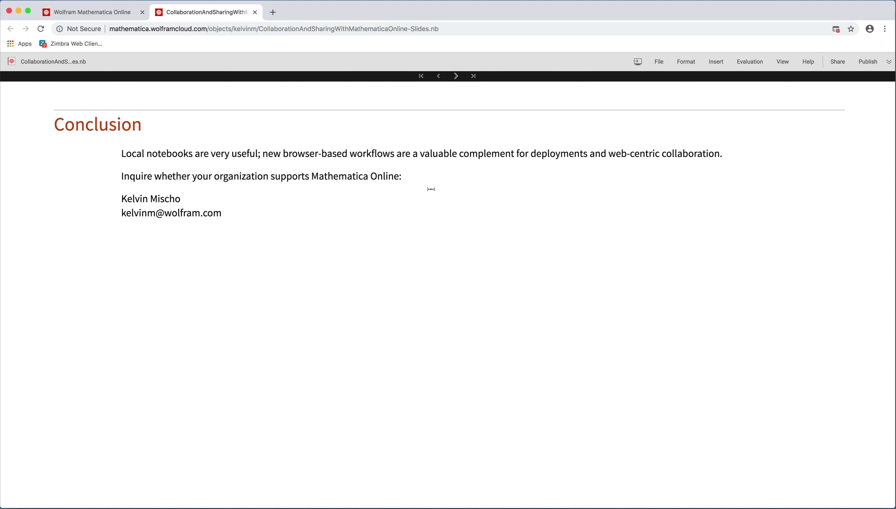